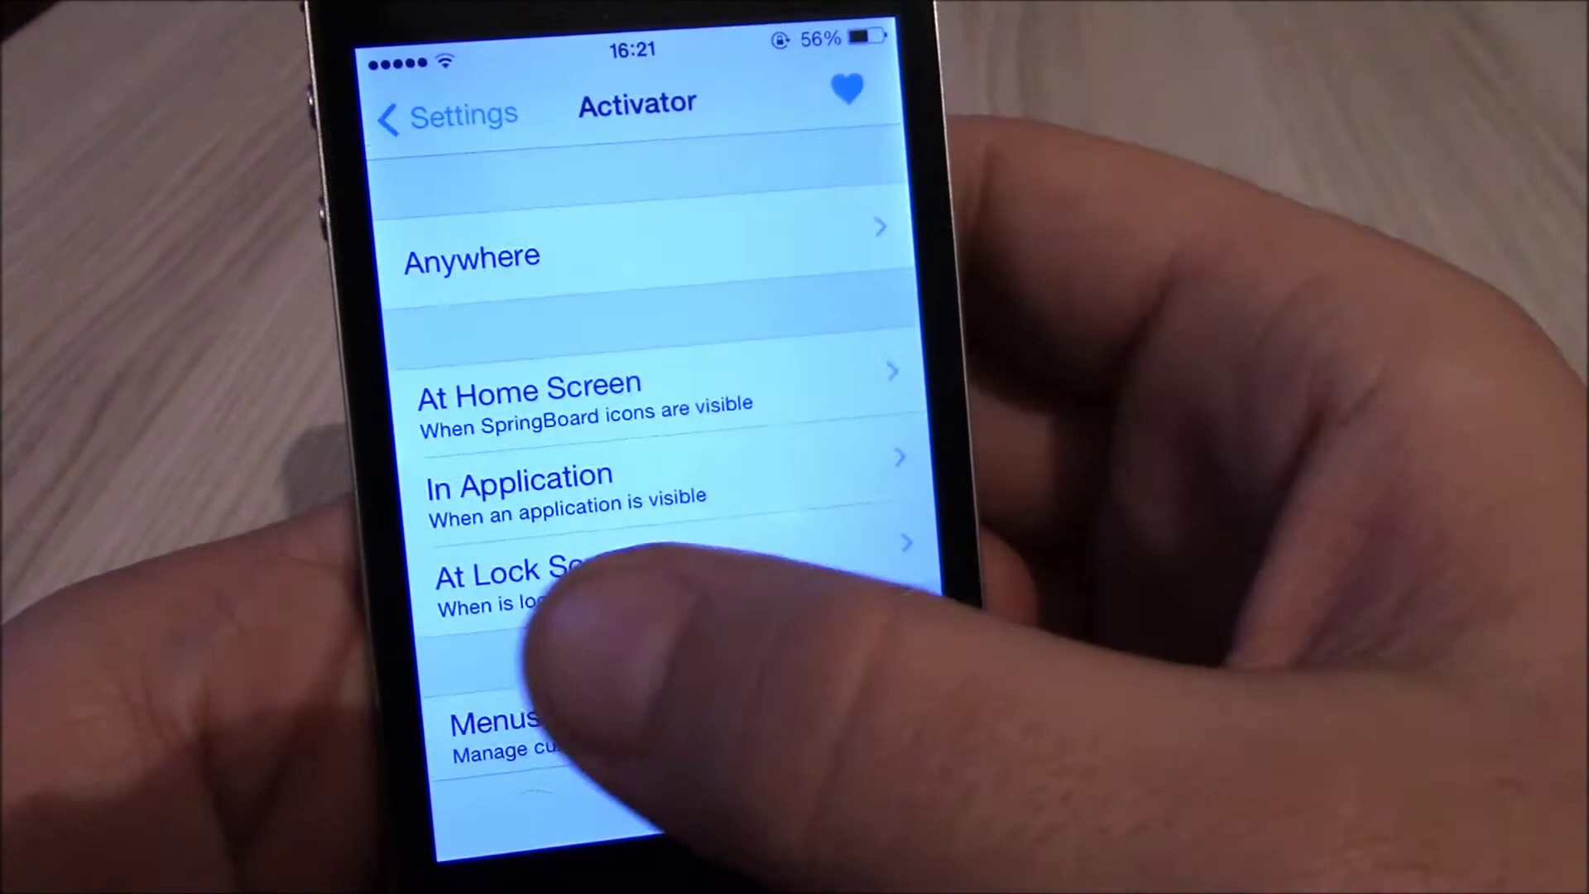
scroll(646, 497, down, 2)
scroll(645, 497, up, 2)
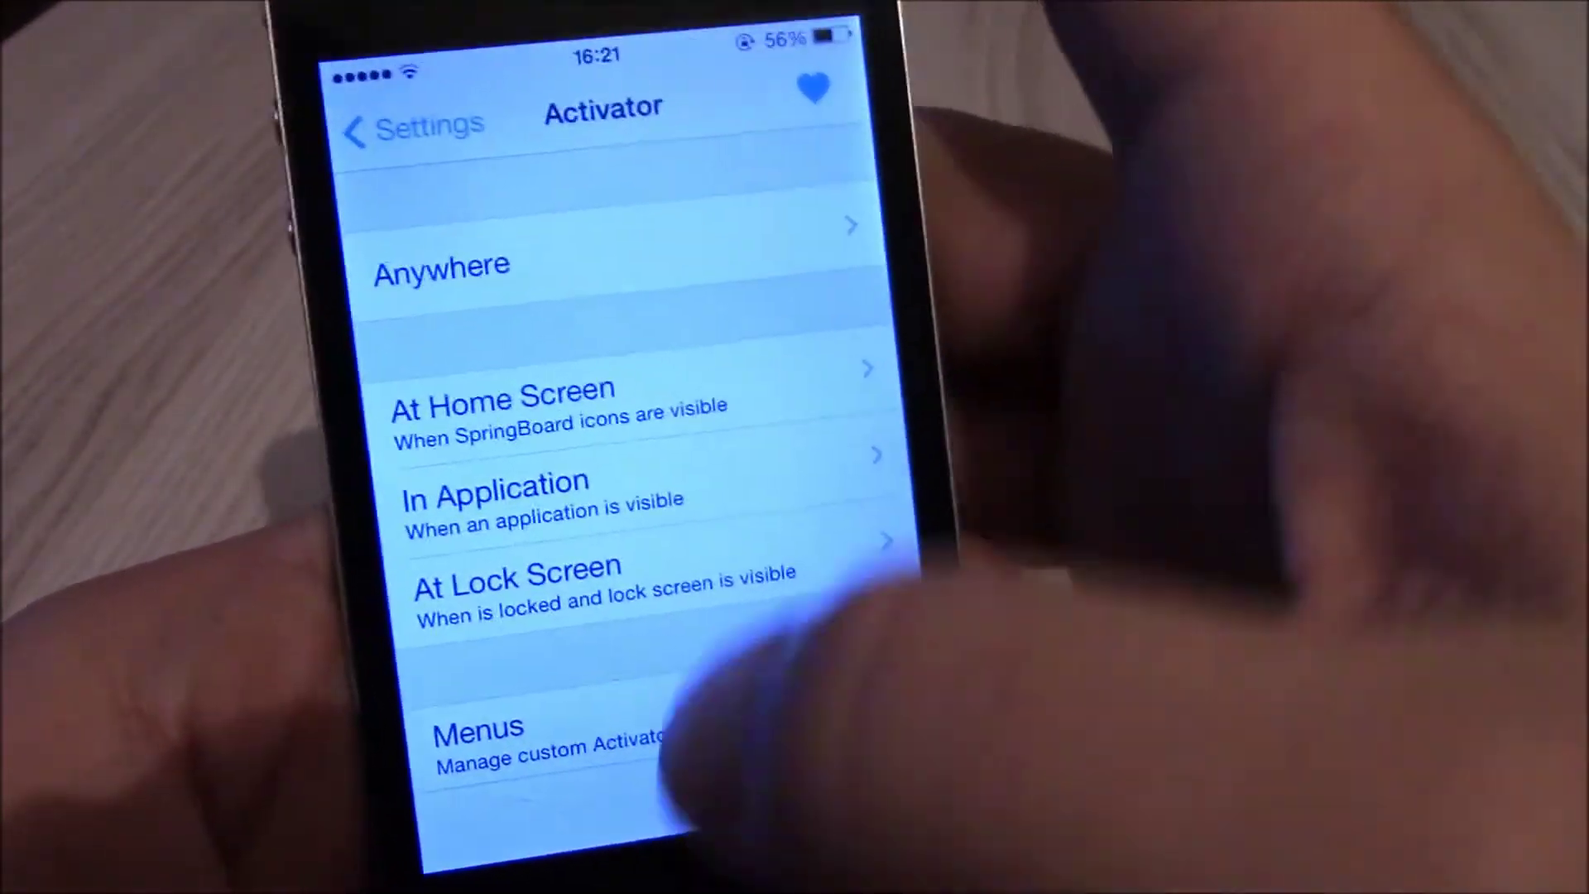
Bring up the app switcher from Activator's trigger categories page
key(super)
key(super)
Switch to Cydia to view the Activator 1.8.3 package details from BigBoss
click(696, 534)
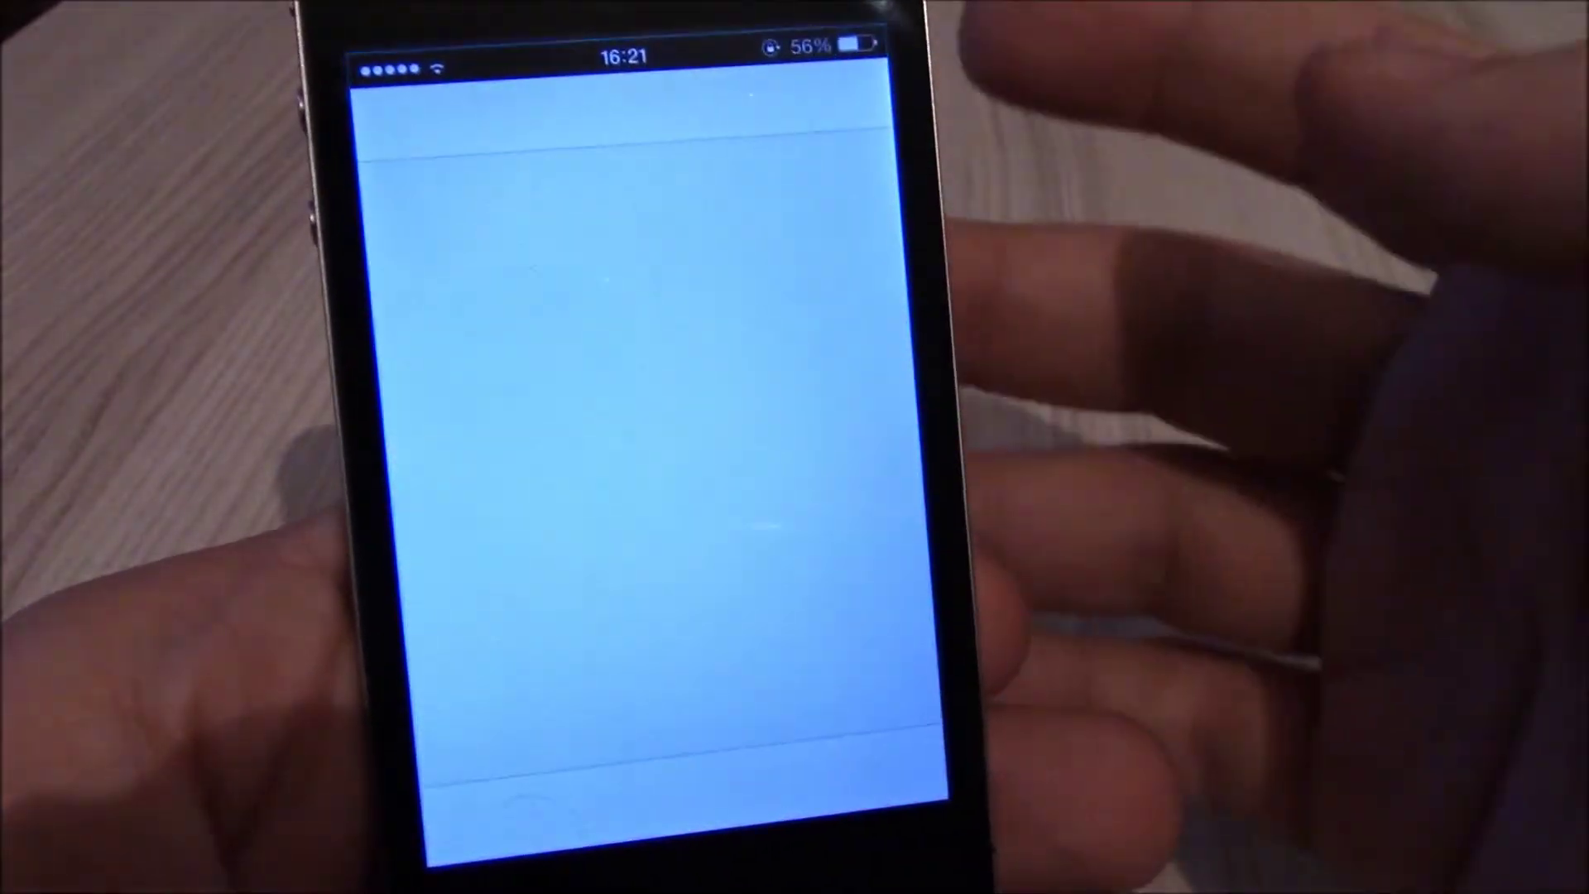